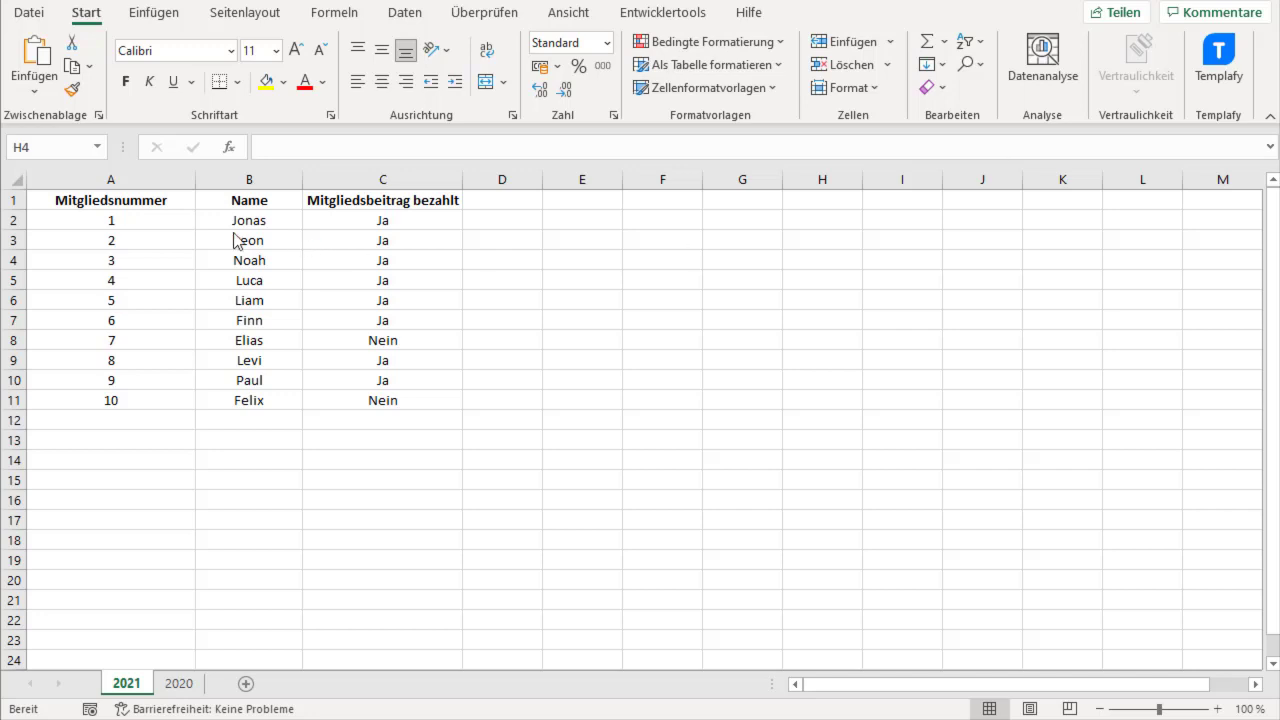
- Review the 2021 headings in A1 and C1 and the 2020 payment values C2:C11
{"action": "left_click", "coordinate": [184, 202]}
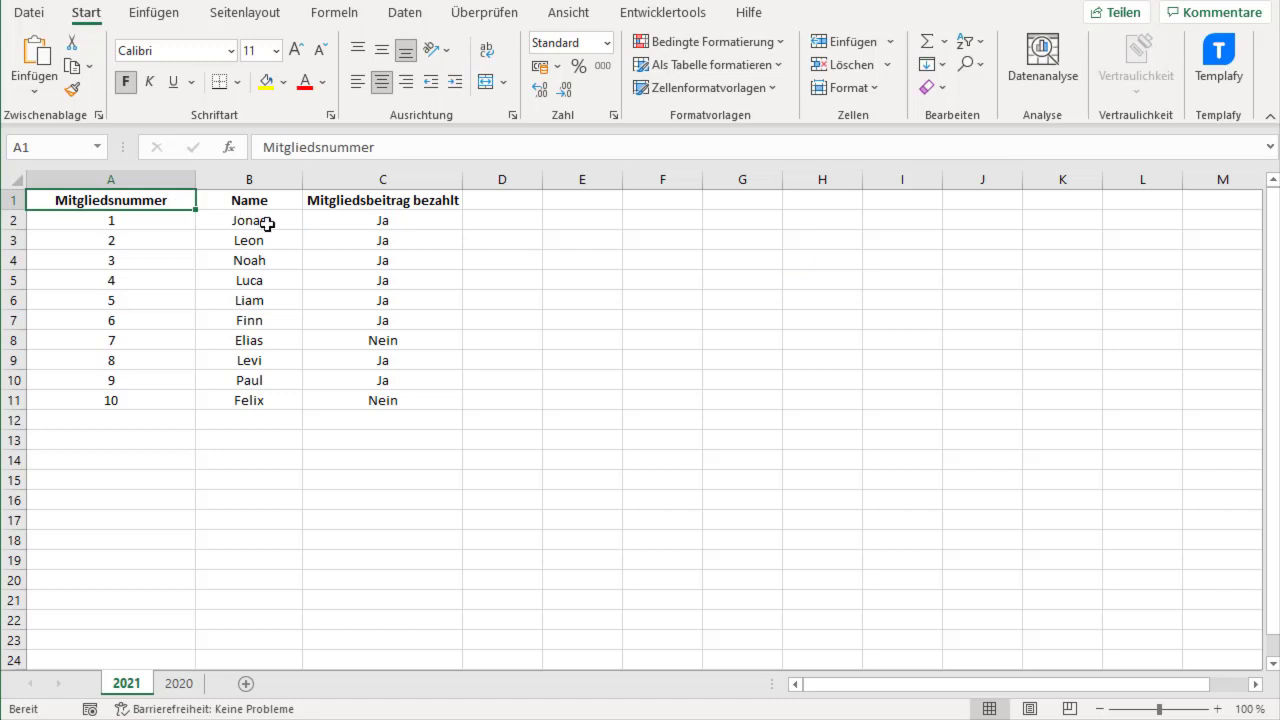
{"action": "left_click", "coordinate": [392, 201]}
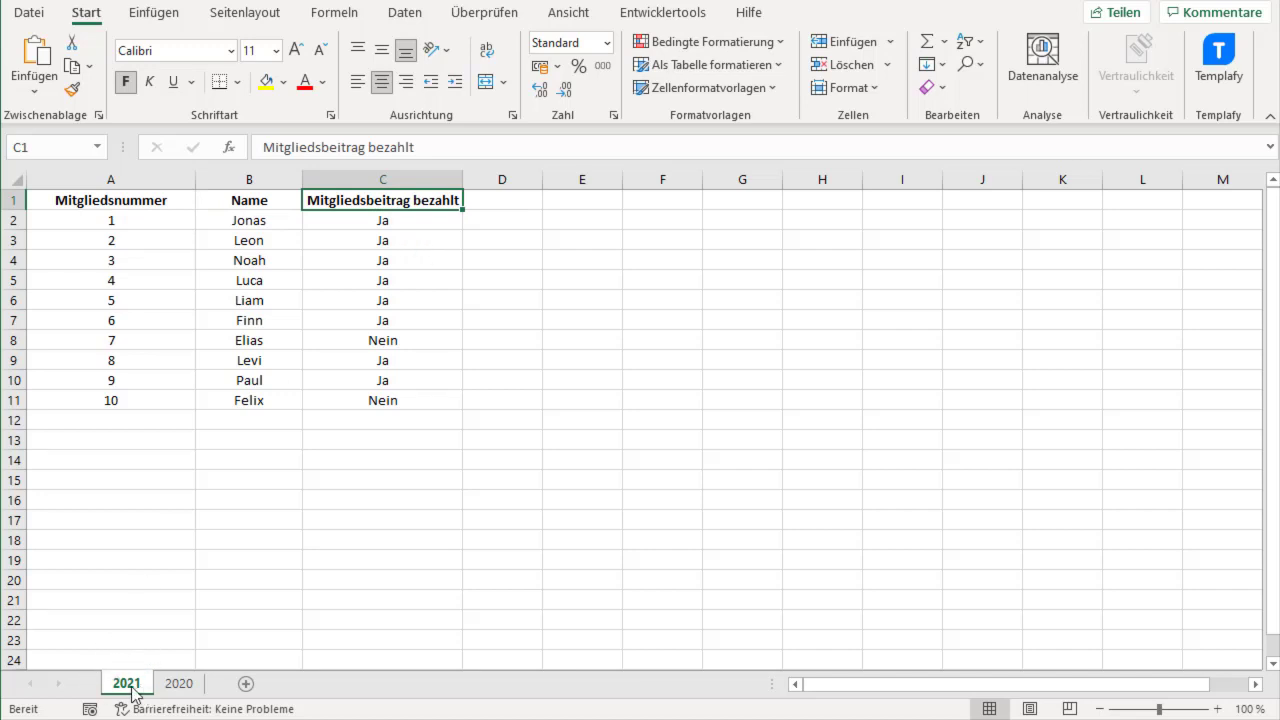
{"action": "left_click", "coordinate": [178, 686]}
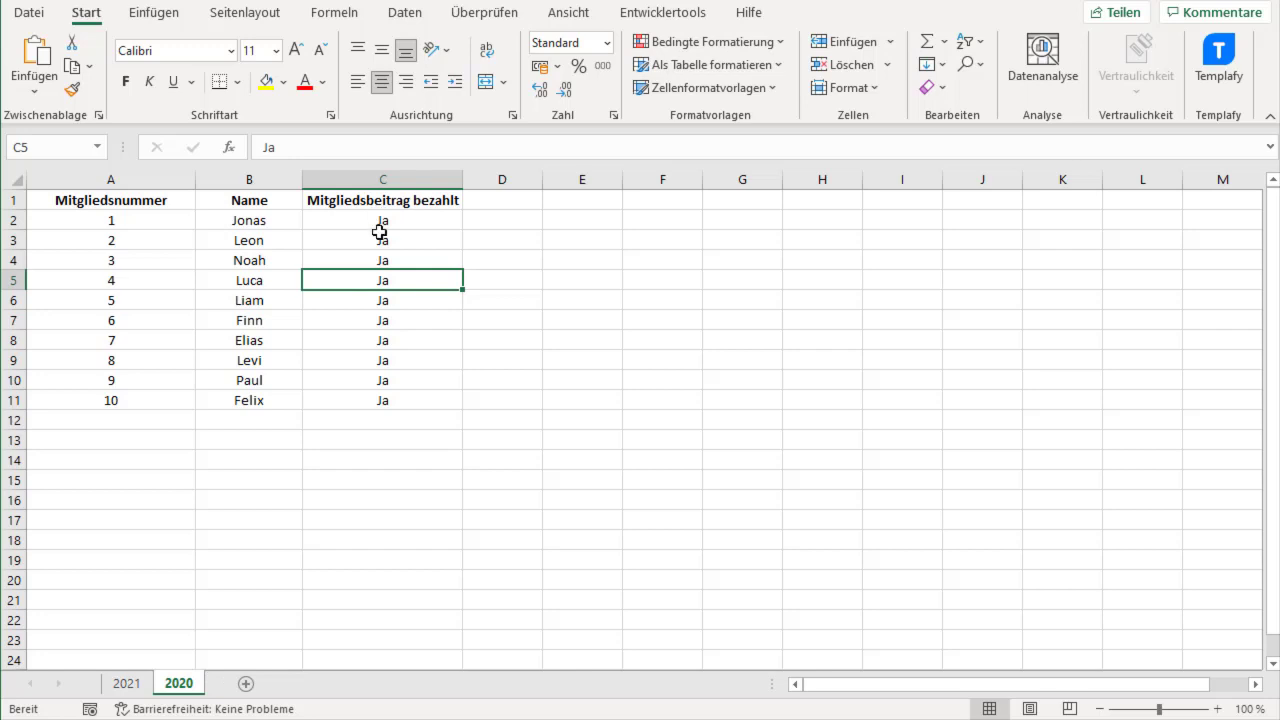
{"action": "left_click_drag", "start_coordinate": [380, 222], "coordinate": [381, 400]}
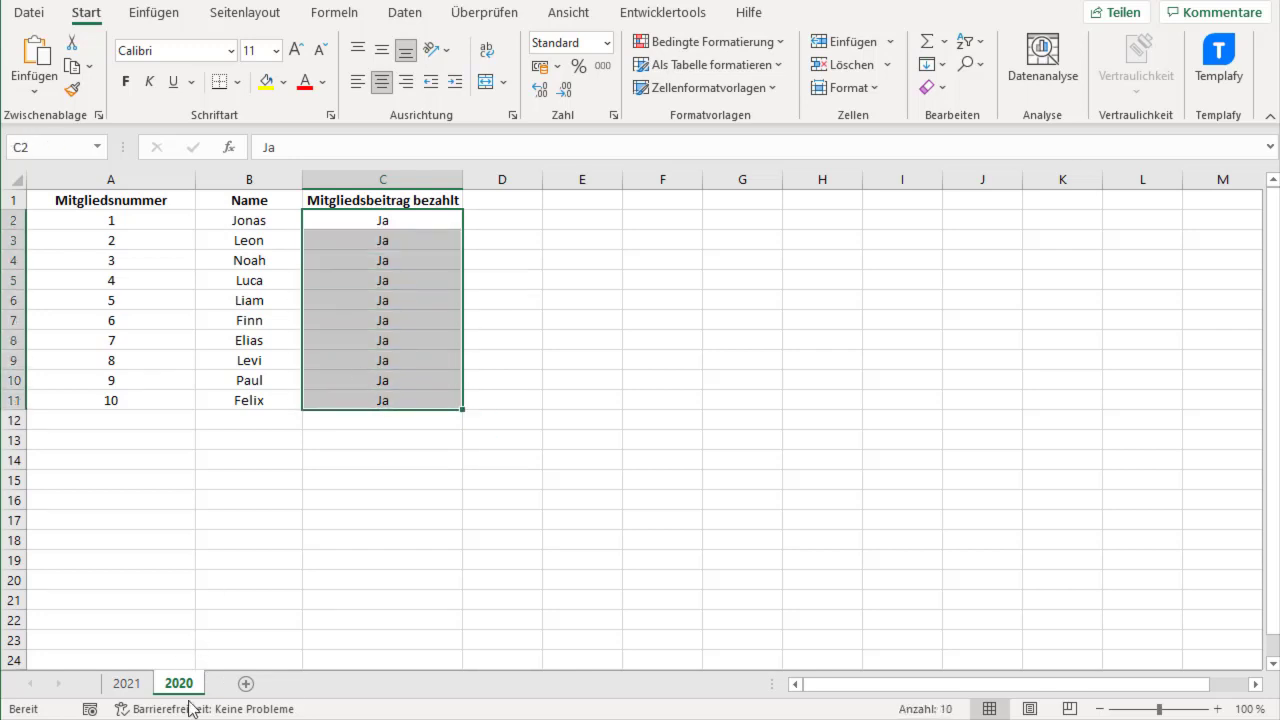
{"action": "left_click", "coordinate": [127, 685]}
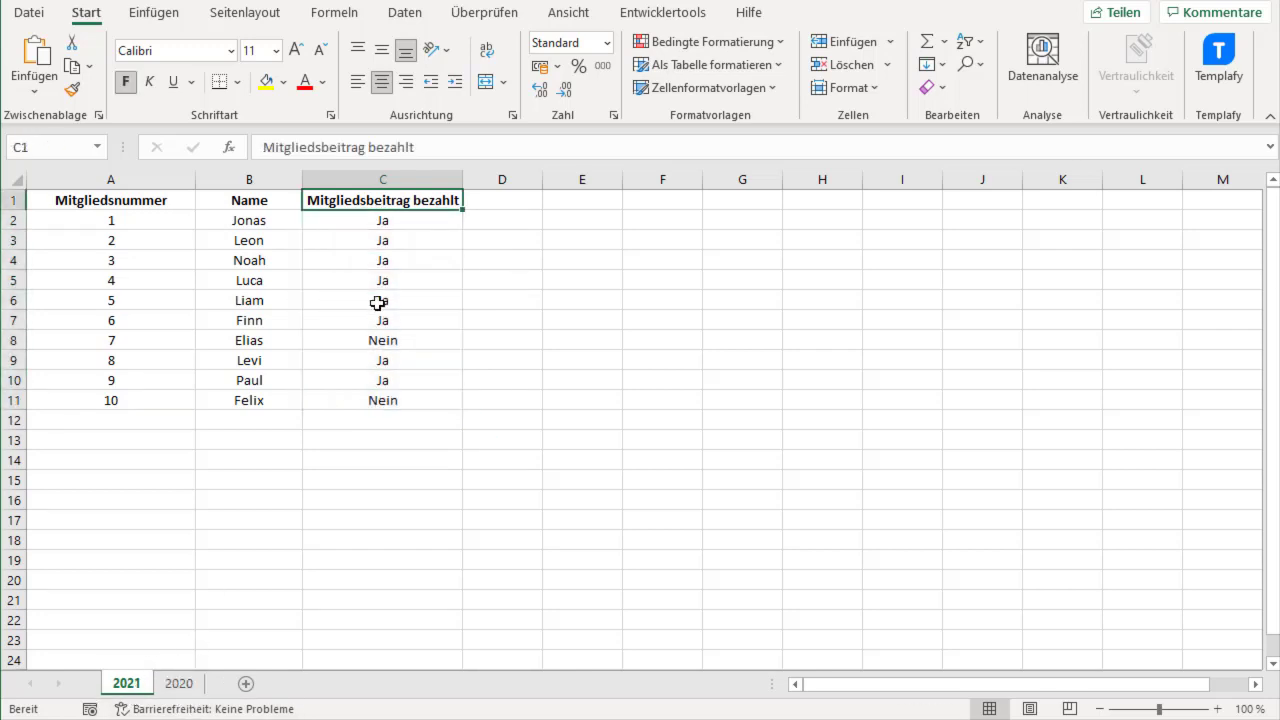
- Compare the 2021 payment values in column C, noting the Nein entries in C8 and C11
{"action": "left_click", "coordinate": [380, 242]}
{"action": "left_click", "coordinate": [378, 272]}
{"action": "left_click", "coordinate": [378, 340]}
{"action": "left_click", "coordinate": [377, 396]}
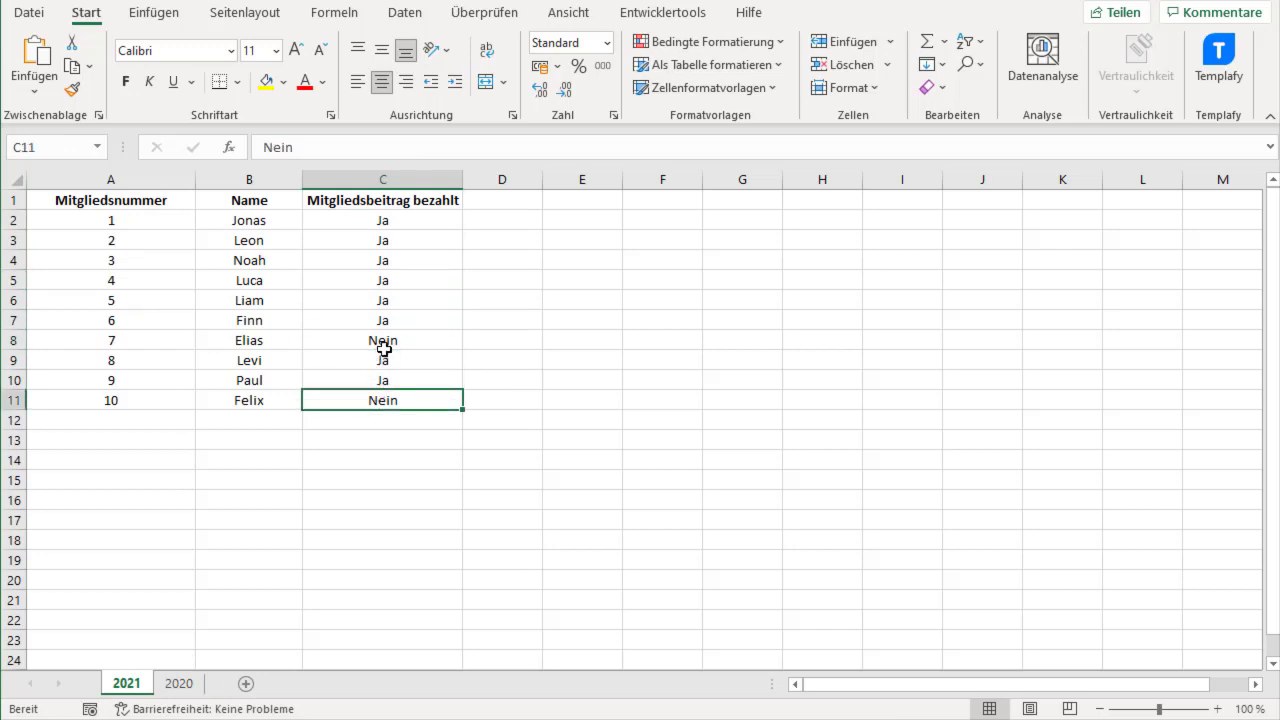
{"action": "left_click", "coordinate": [380, 343]}
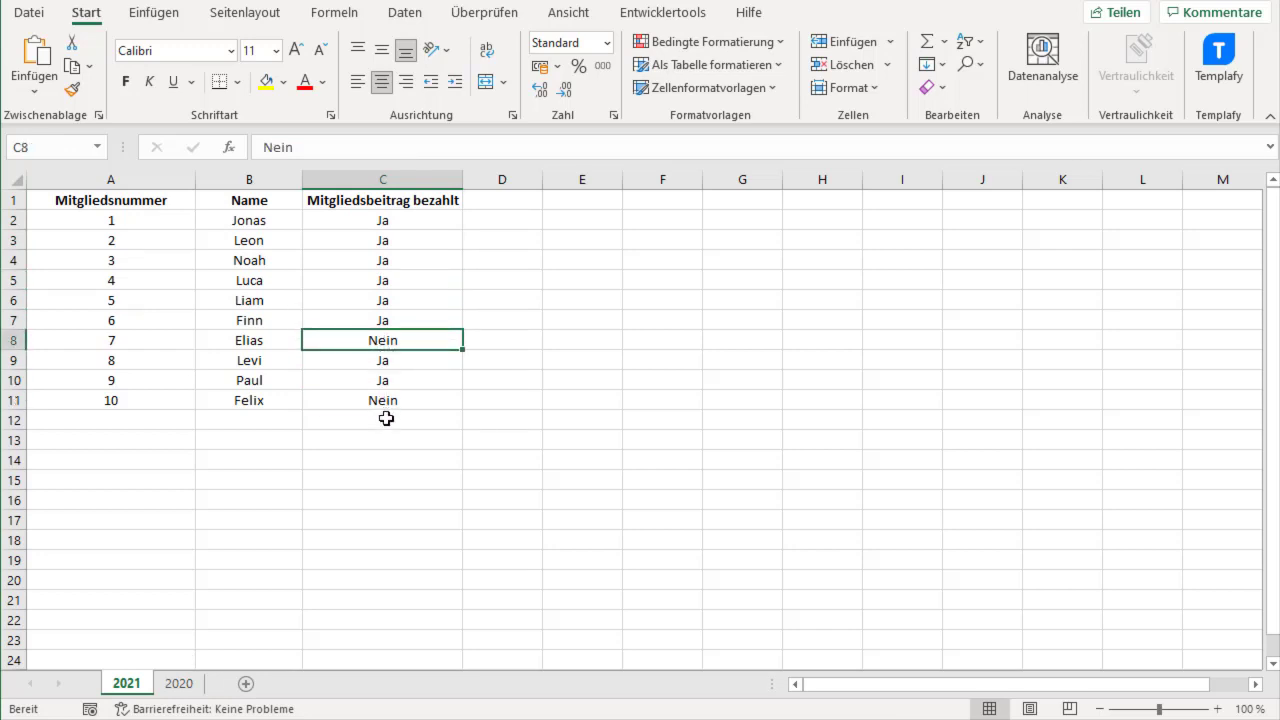
{"action": "left_click", "coordinate": [126, 206]}
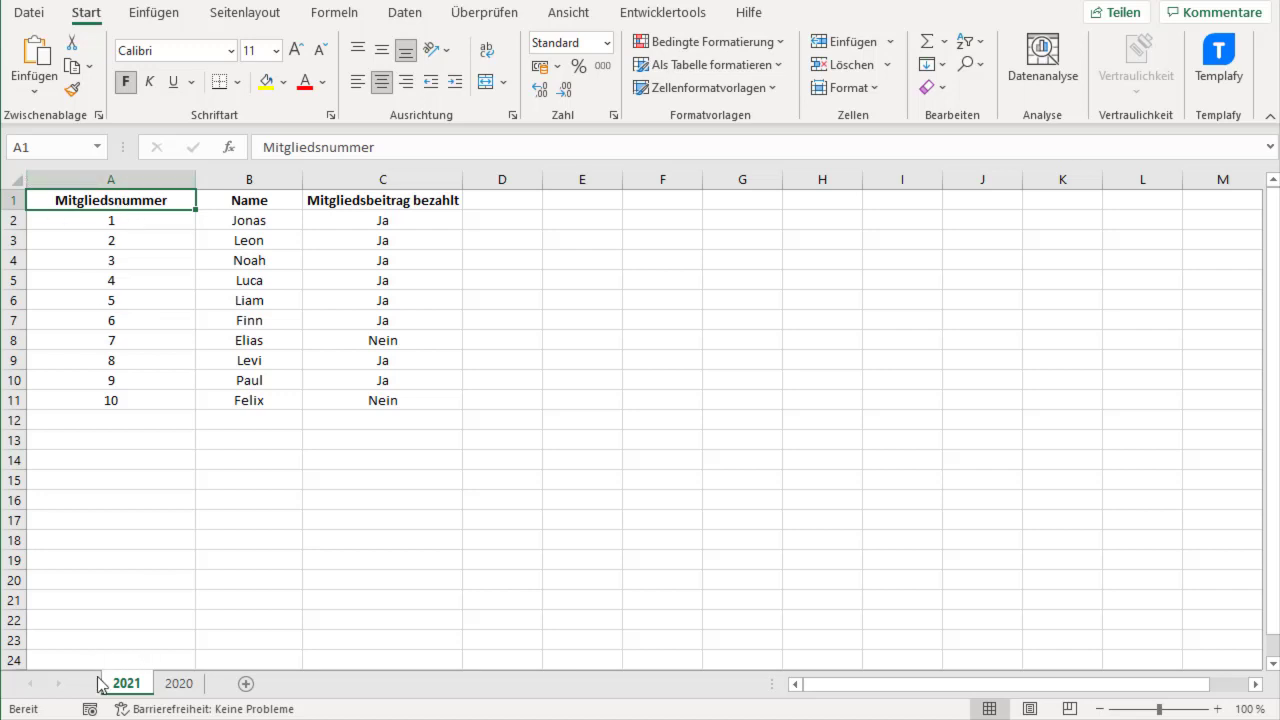
- Select the whole 2021 sheet and begin a new formula-based conditional formatting rule
{"action": "left_click", "coordinate": [16, 181]}
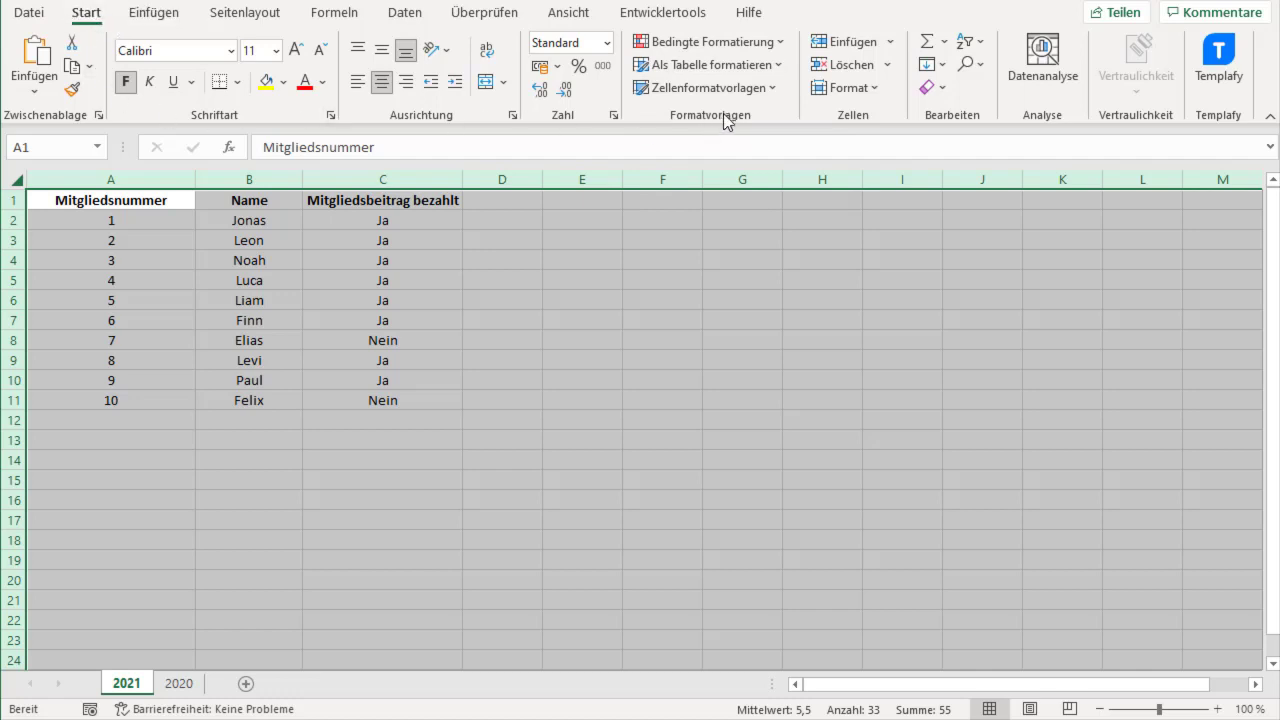
{"action": "left_click", "coordinate": [786, 45]}
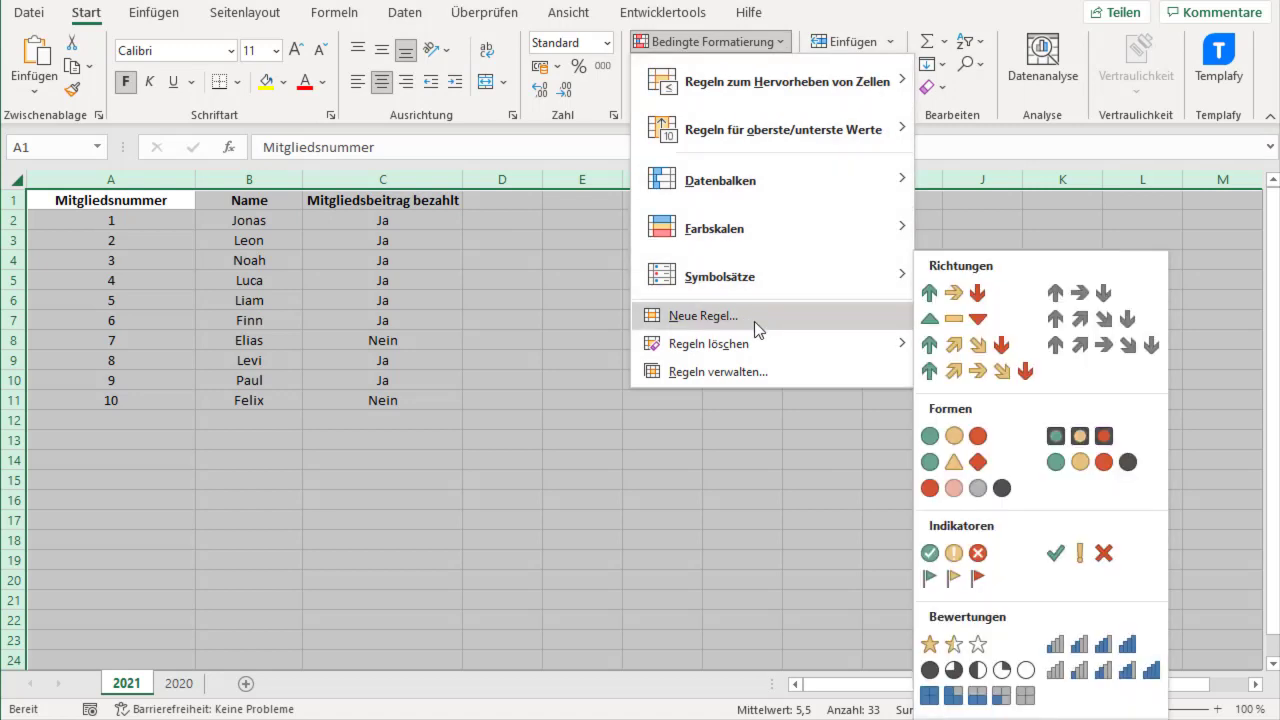
{"action": "left_click", "coordinate": [748, 318]}
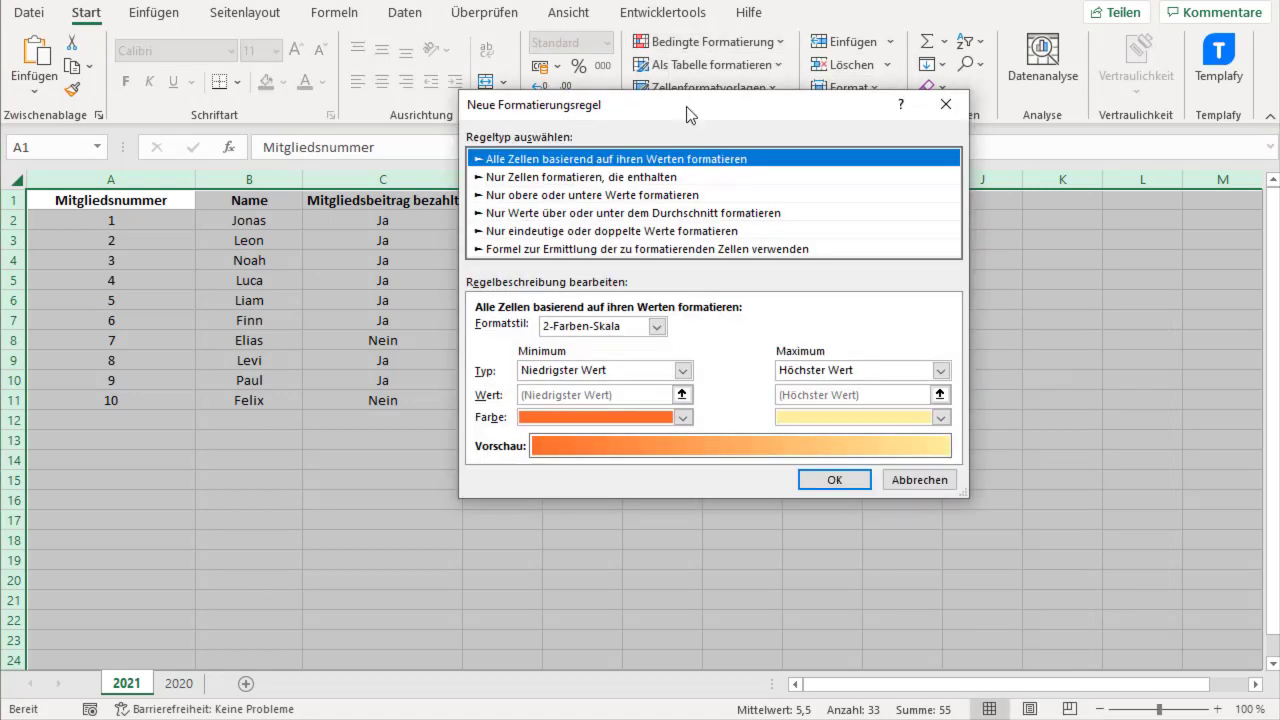
{"action": "left_click_drag", "start_coordinate": [686, 106], "coordinate": [615, 80]}
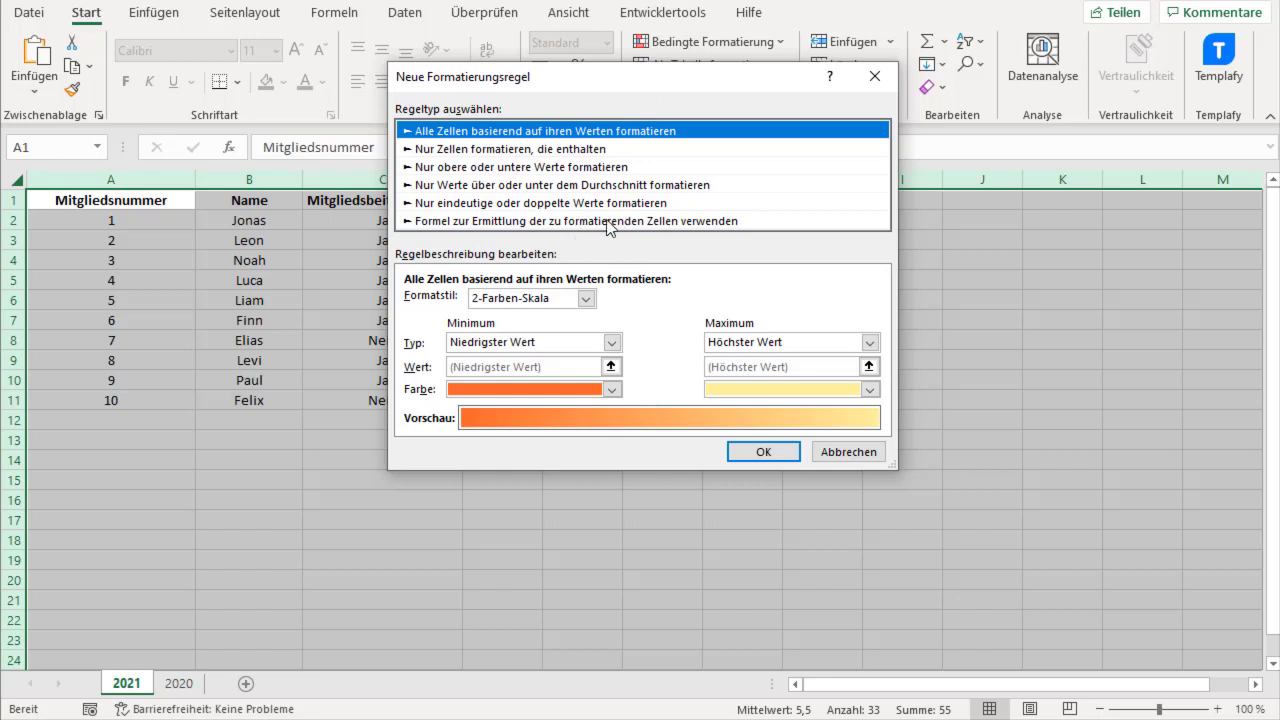
{"action": "left_click", "coordinate": [452, 222]}
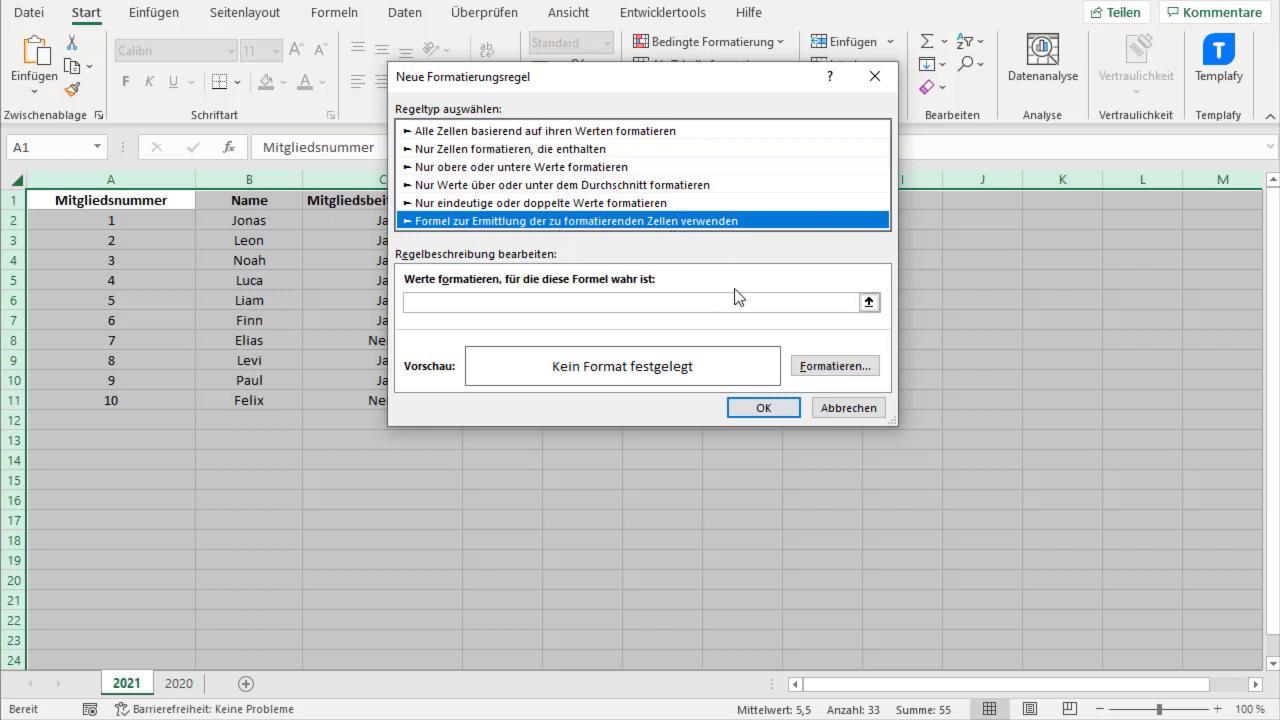
- Enter the rule formula =A1<>'2020'!A1 with relative references on both sheets
{"action": "left_click", "coordinate": [537, 304]}
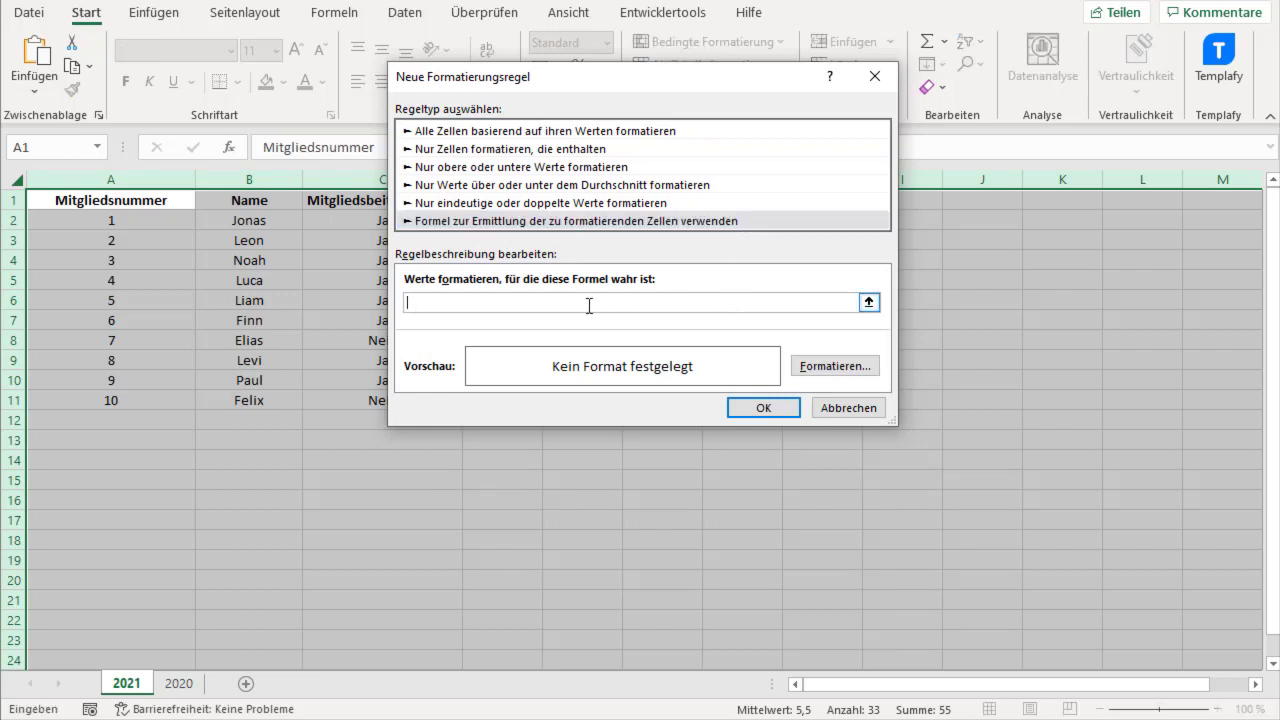
{"action": "left_click", "coordinate": [869, 303]}
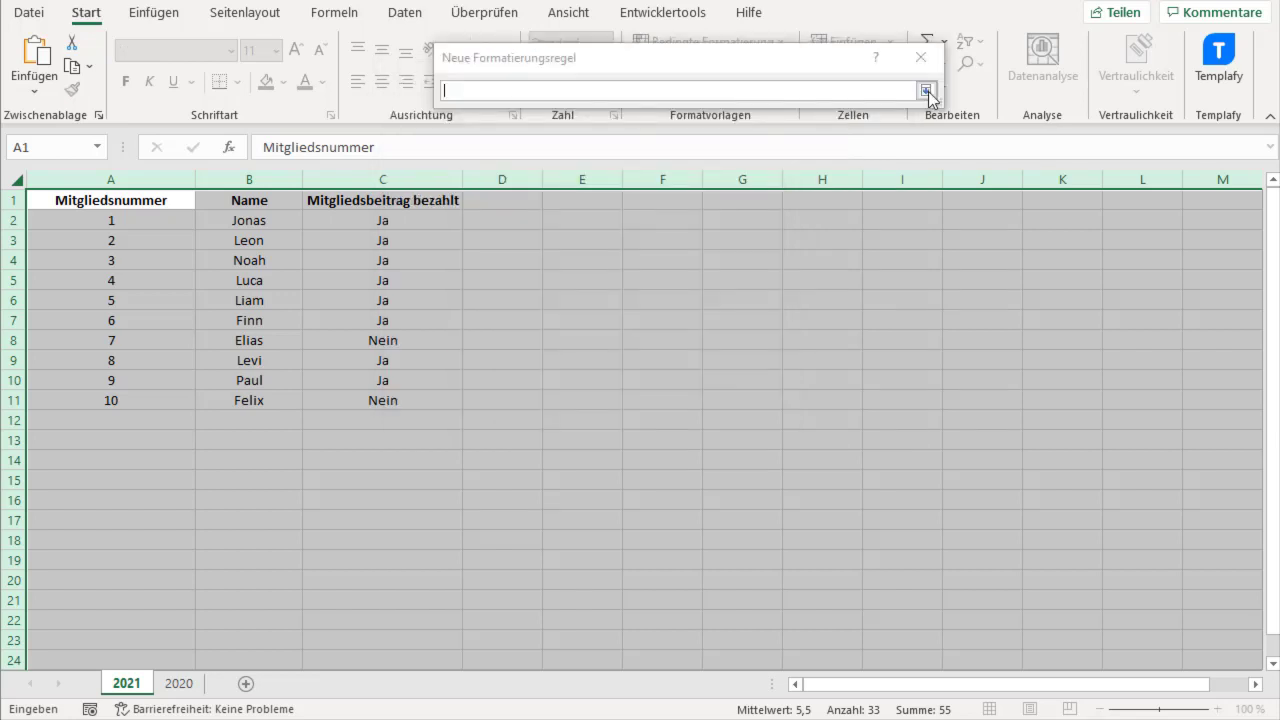
{"action": "left_click", "coordinate": [927, 90]}
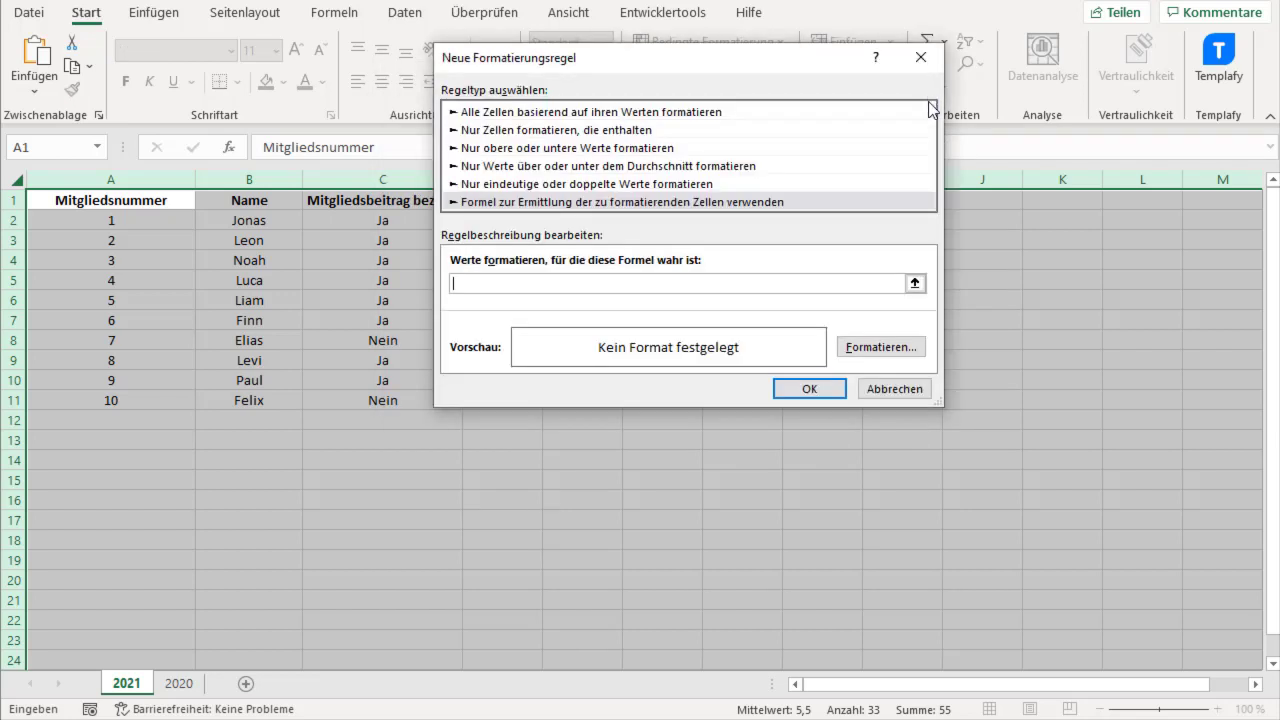
{"action": "left_click", "coordinate": [916, 283]}
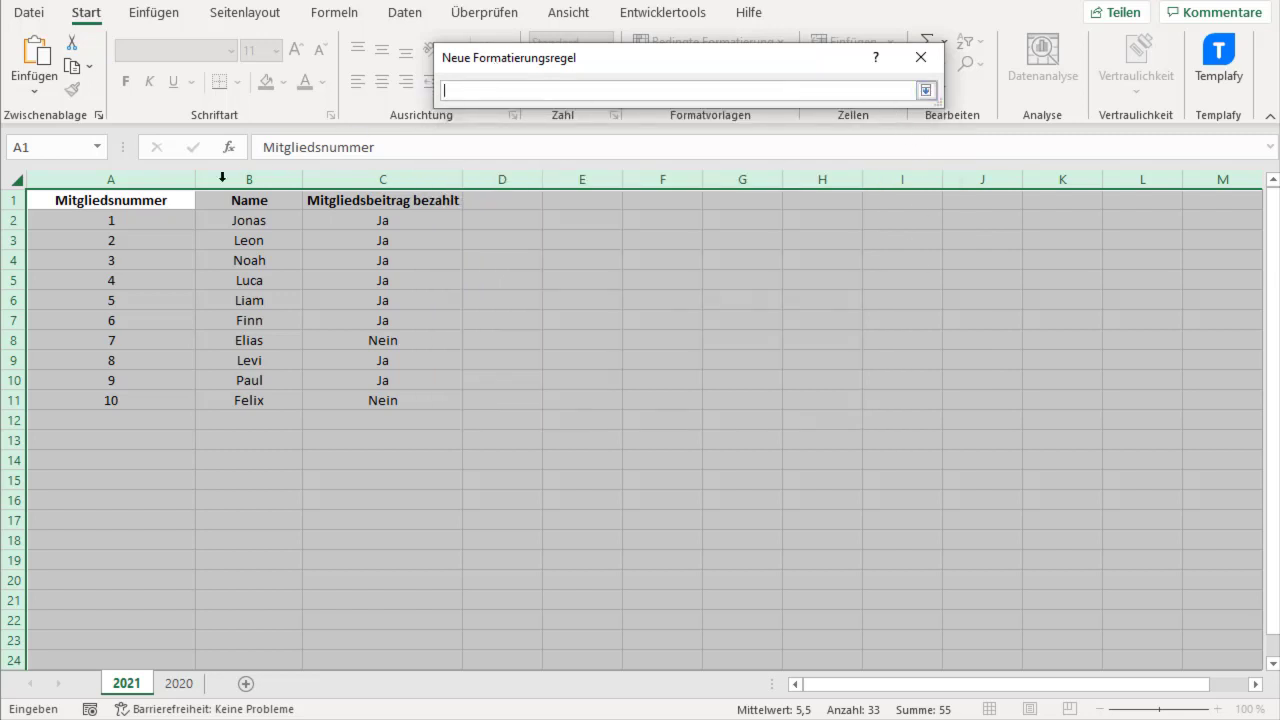
{"action": "left_click", "coordinate": [108, 203]}
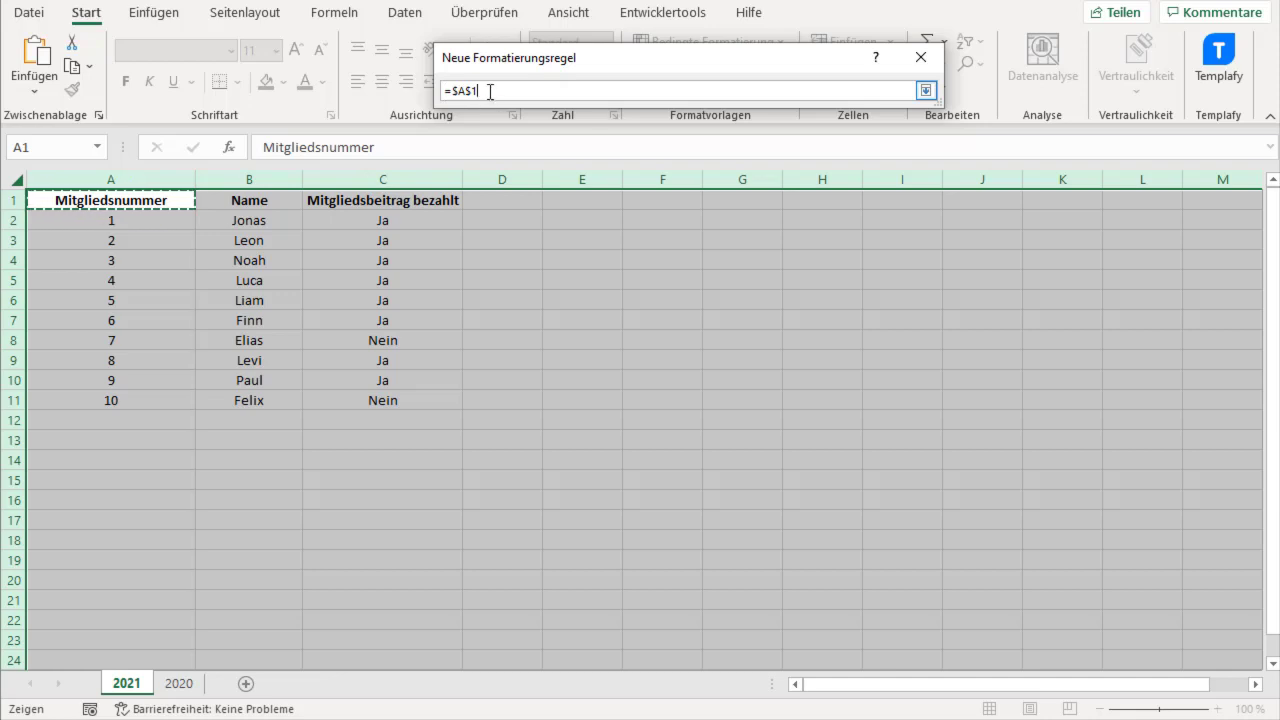
{"action": "key", "text": "F4"}
{"action": "key", "text": "F4"}
{"action": "key", "text": "F4"}
{"action": "key", "text": "BackSpace"}
{"action": "type", "text": "1"}
{"action": "type", "text": "<>"}
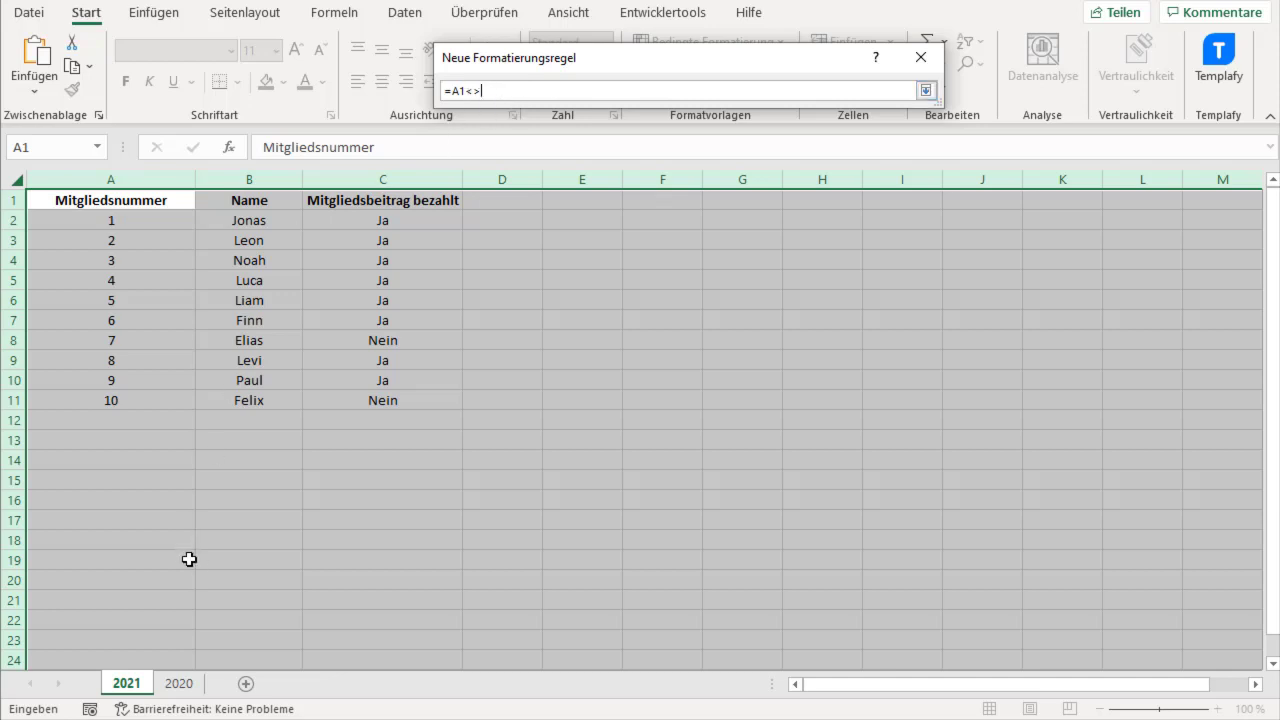
{"action": "left_click", "coordinate": [180, 684]}
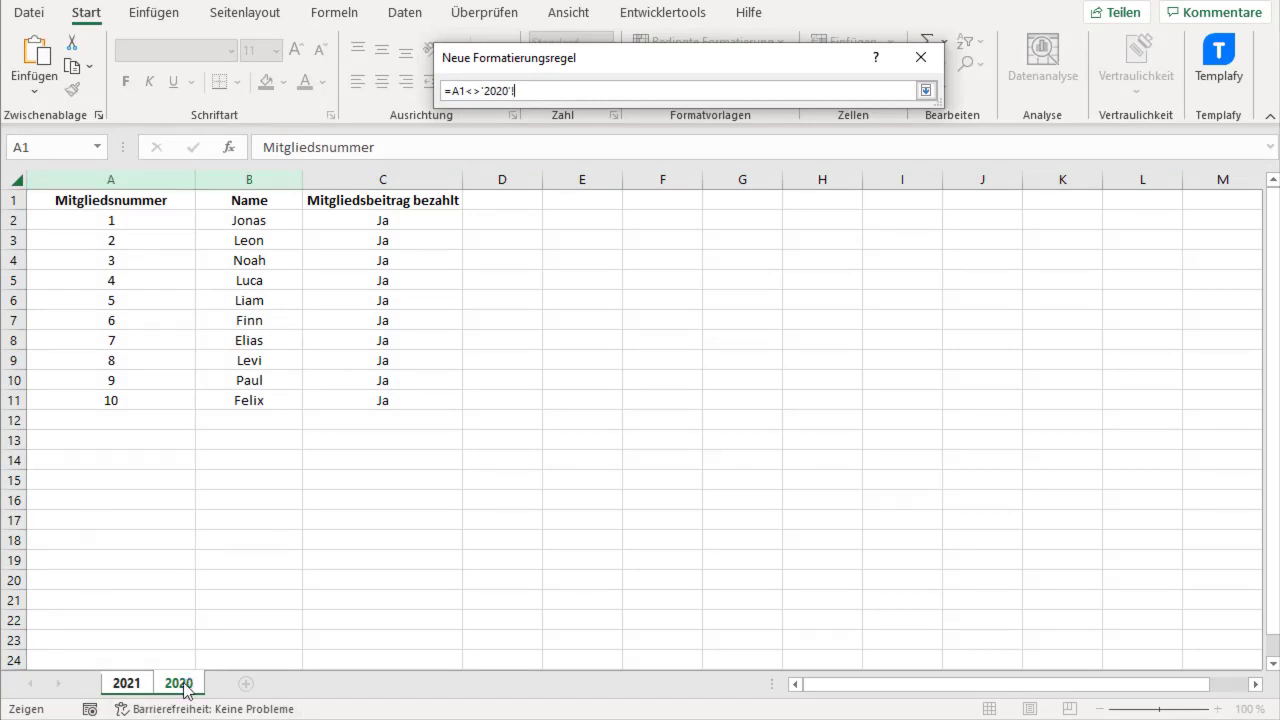
{"action": "left_click", "coordinate": [91, 200]}
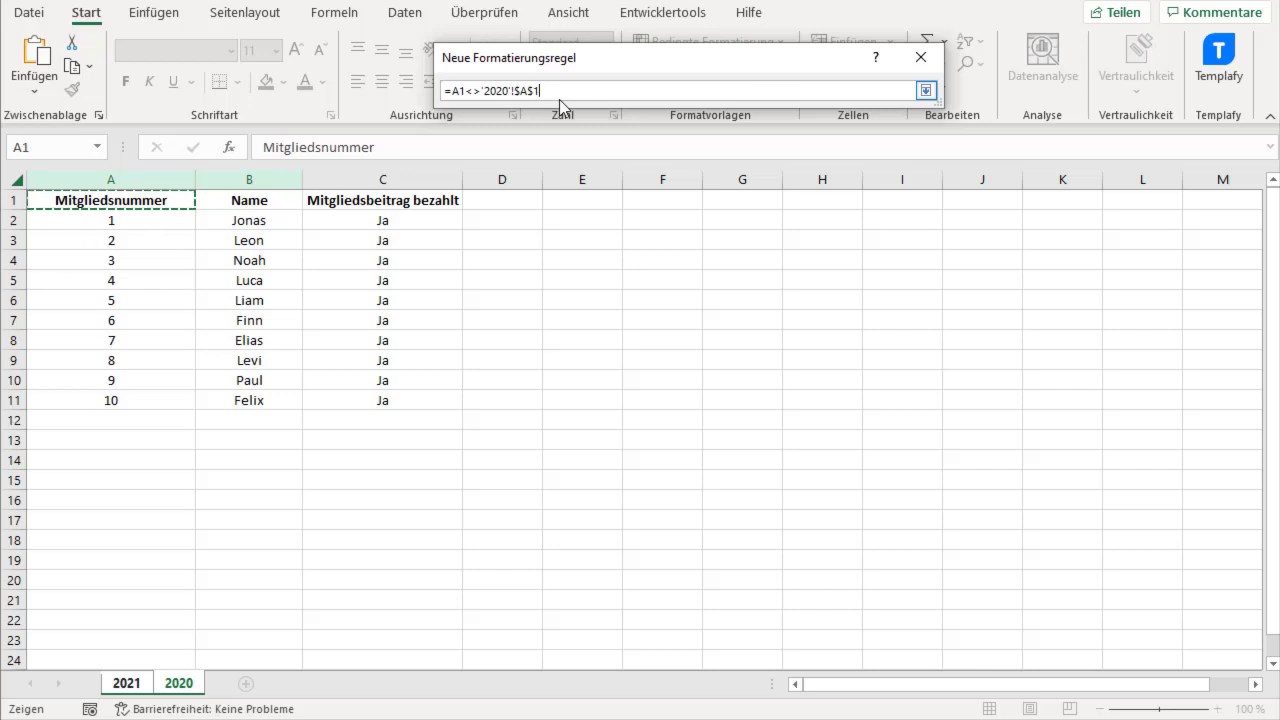
{"action": "key", "text": "F4"}
{"action": "key", "text": "F4"}
{"action": "key", "text": "F4"}
- Give the rule an orange fill and apply it, highlighting the Nein cells C8 and C11
{"action": "left_click", "coordinate": [926, 90]}
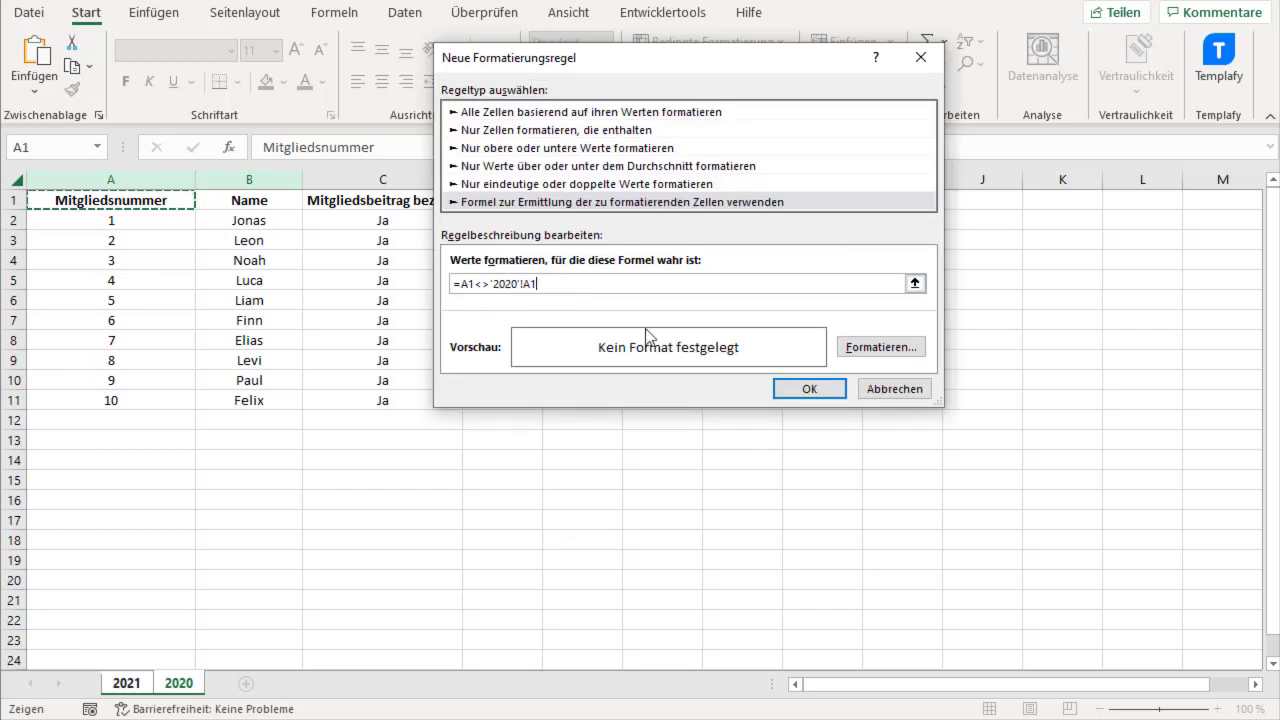
{"action": "left_click", "coordinate": [866, 352]}
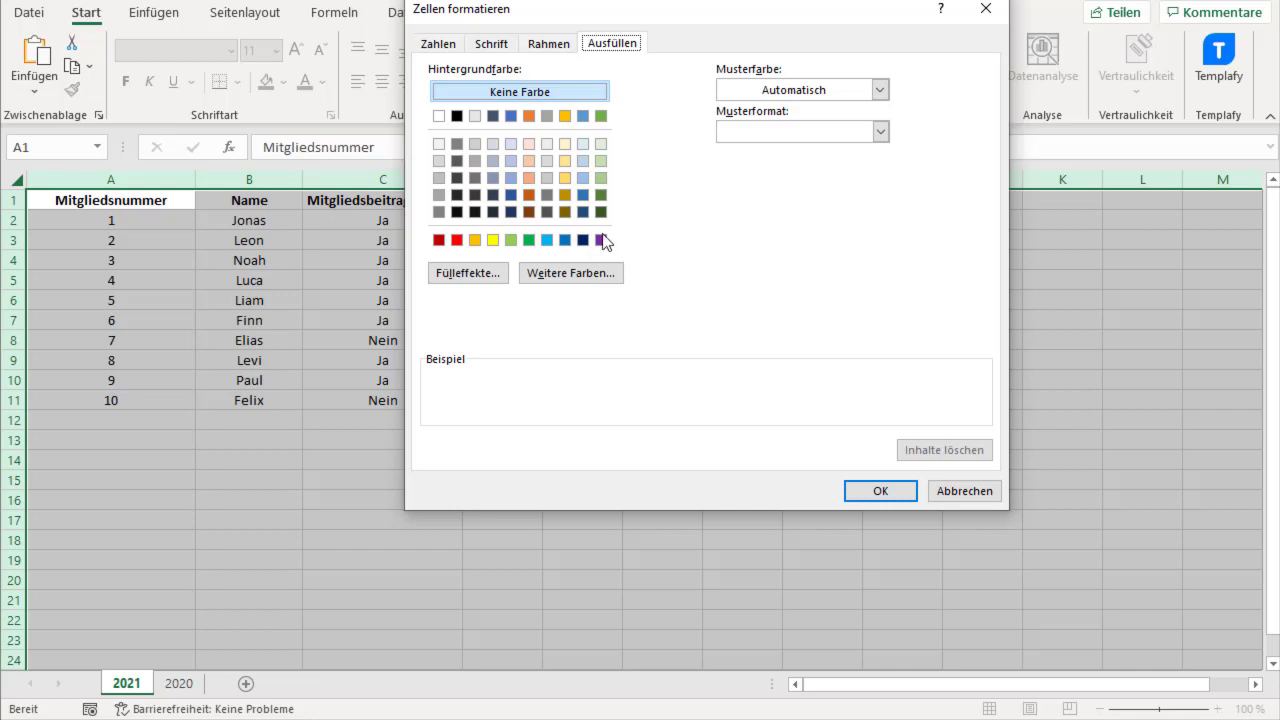
{"action": "left_click", "coordinate": [476, 241]}
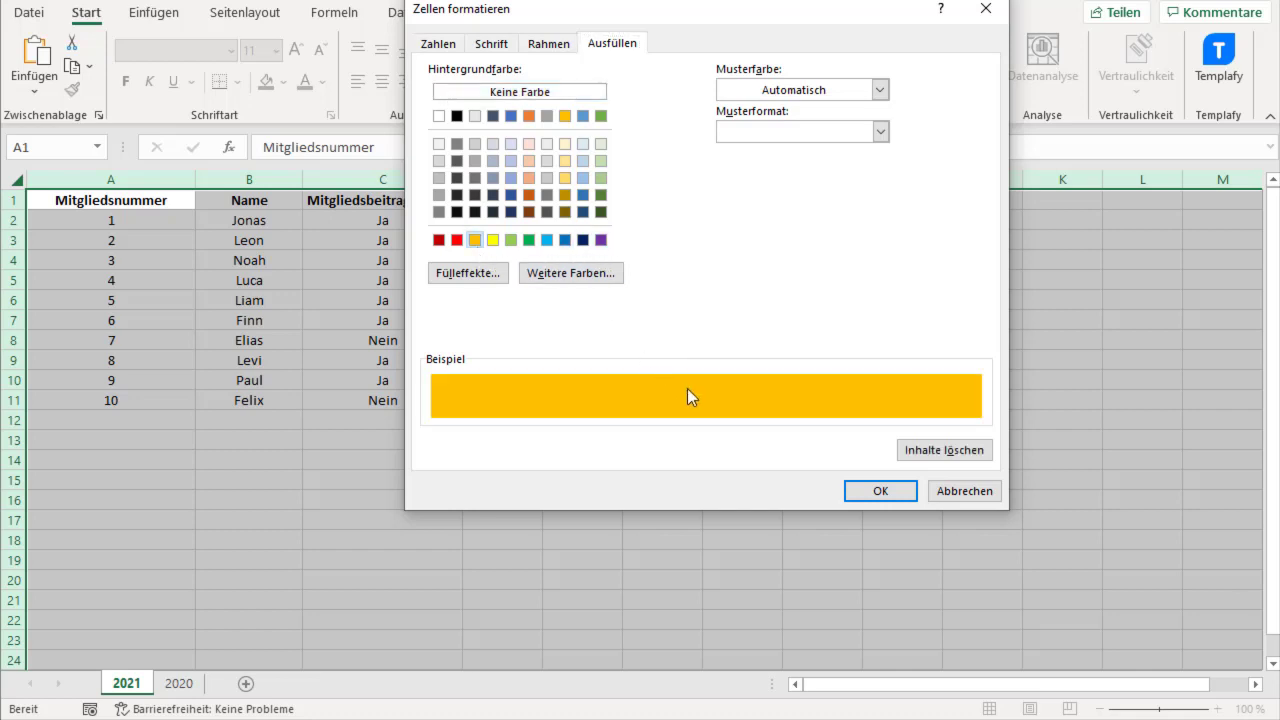
{"action": "left_click", "coordinate": [892, 499]}
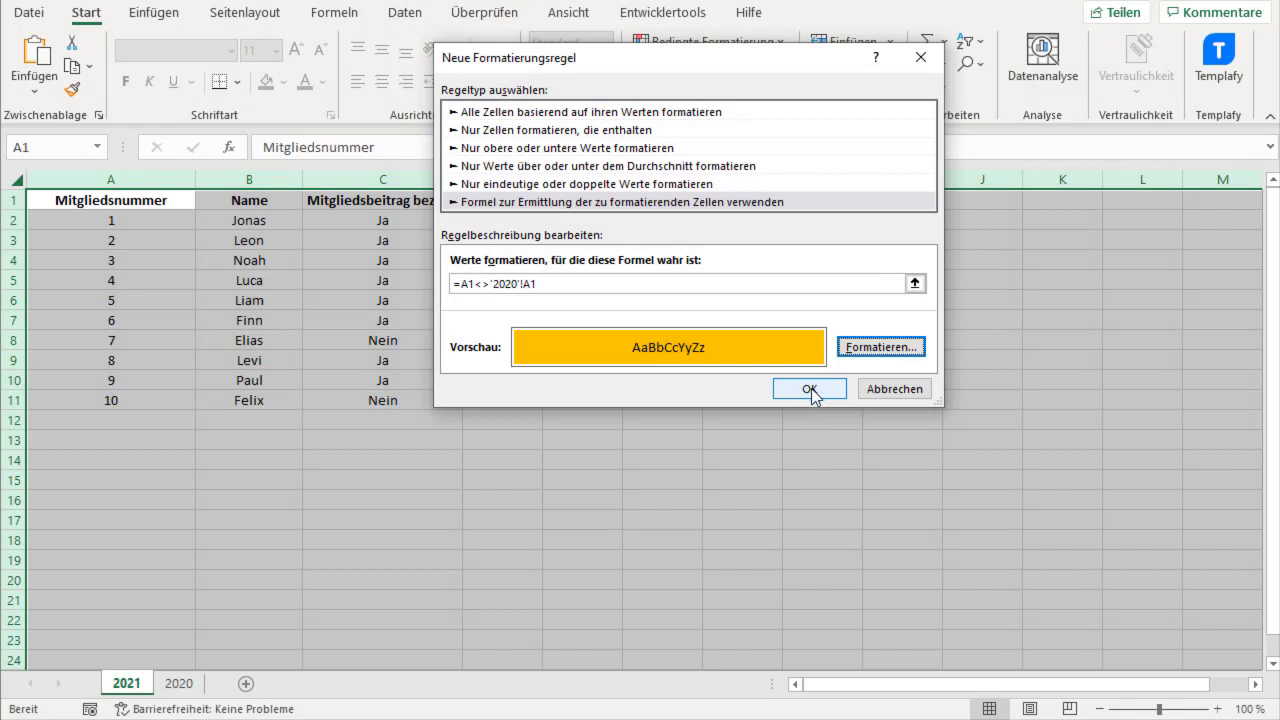
{"action": "left_click", "coordinate": [813, 396]}
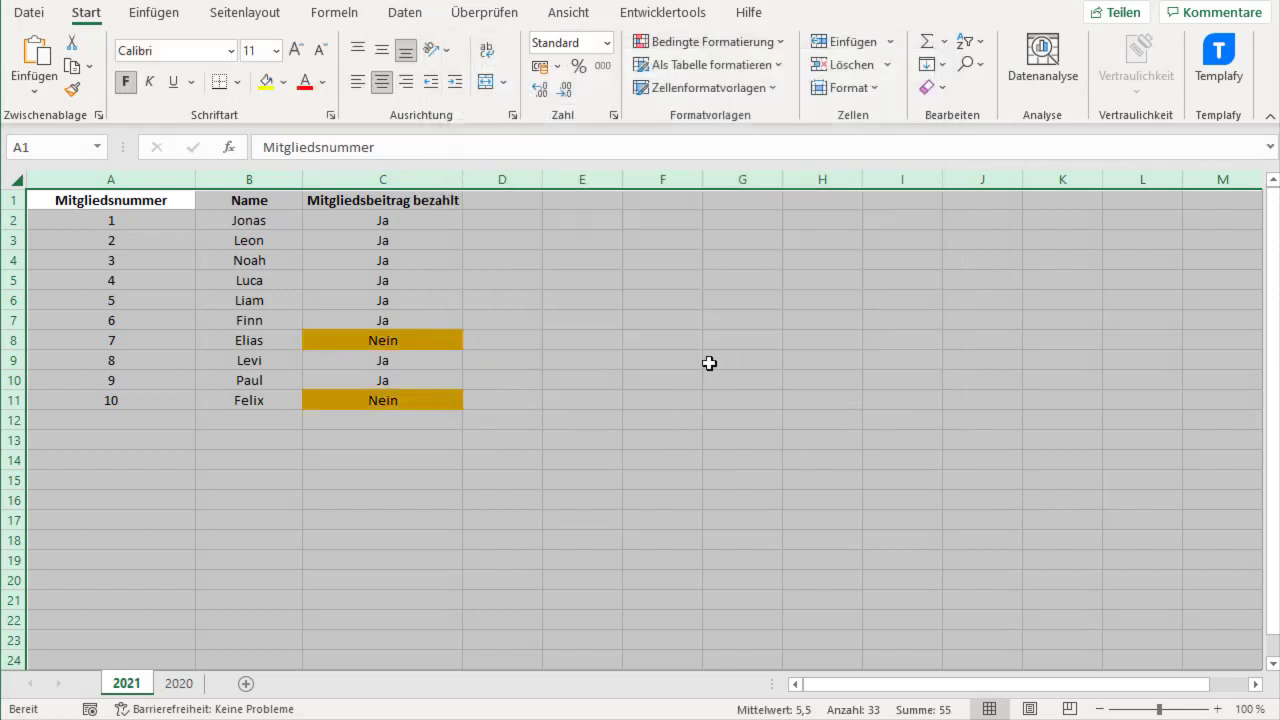
{"action": "left_click", "coordinate": [112, 204]}
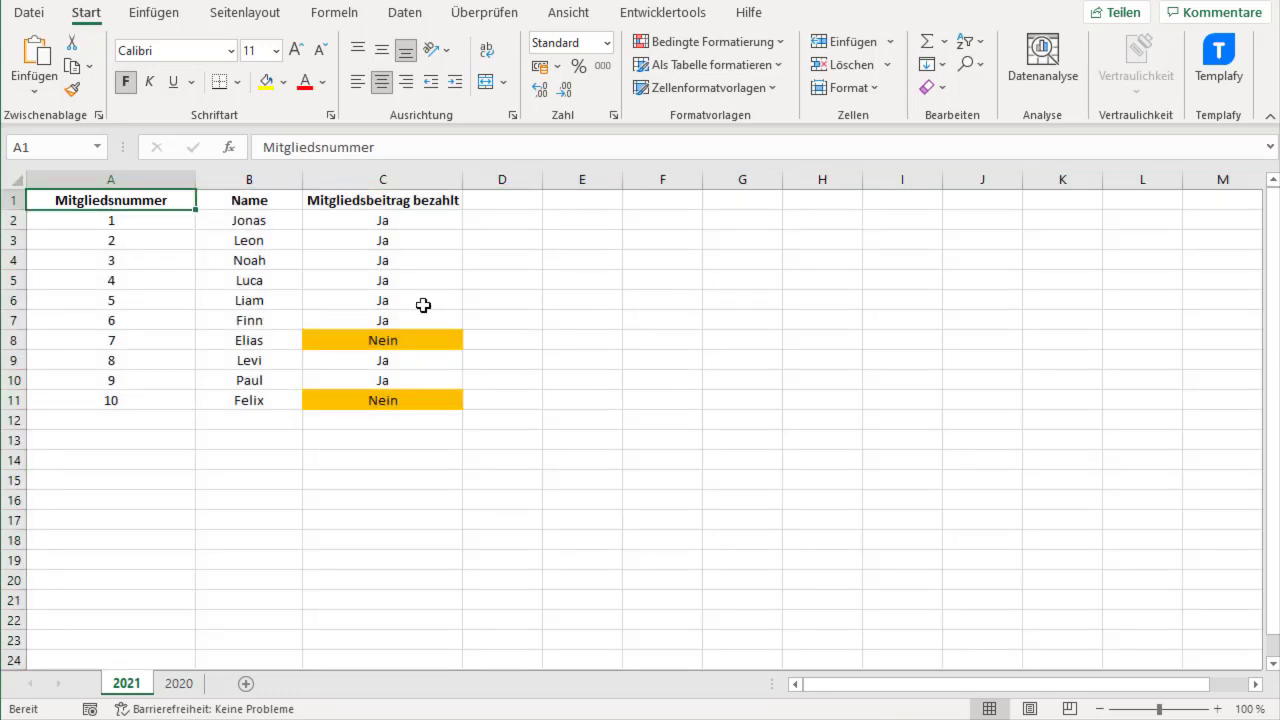
{"action": "left_click", "coordinate": [386, 349]}
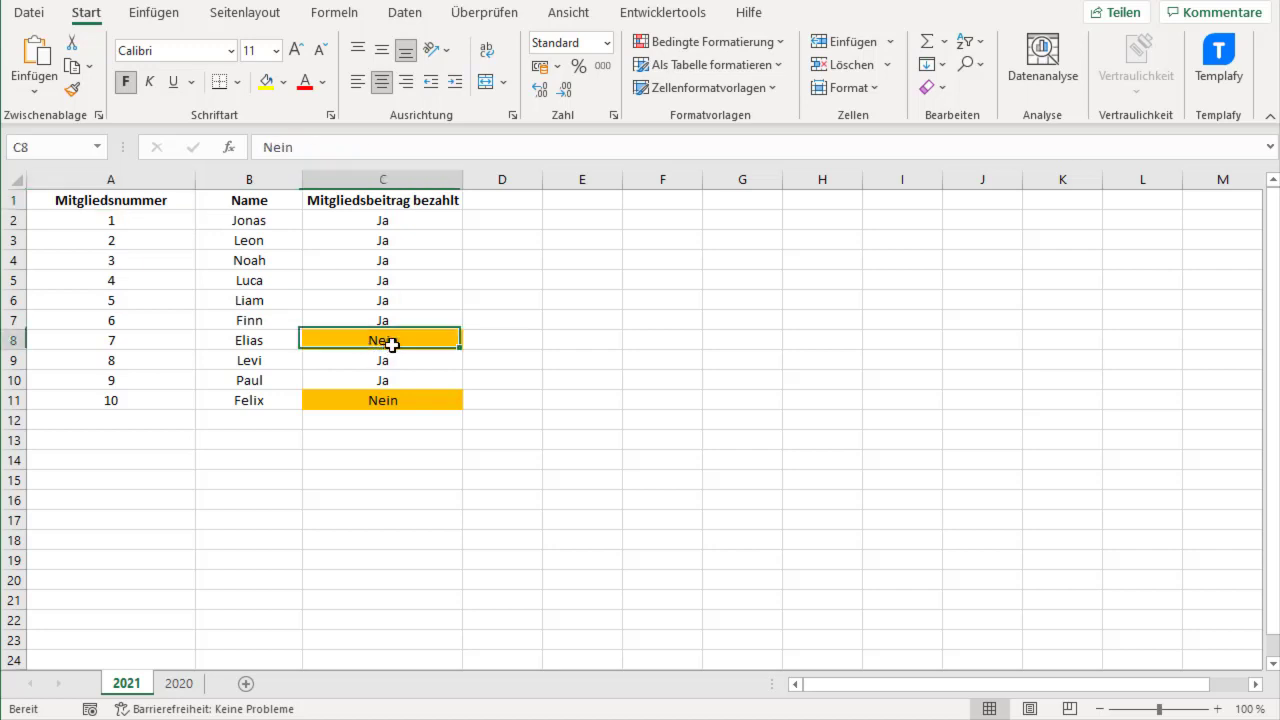
{"action": "left_click", "coordinate": [179, 683]}
{"action": "left_click", "coordinate": [127, 683]}
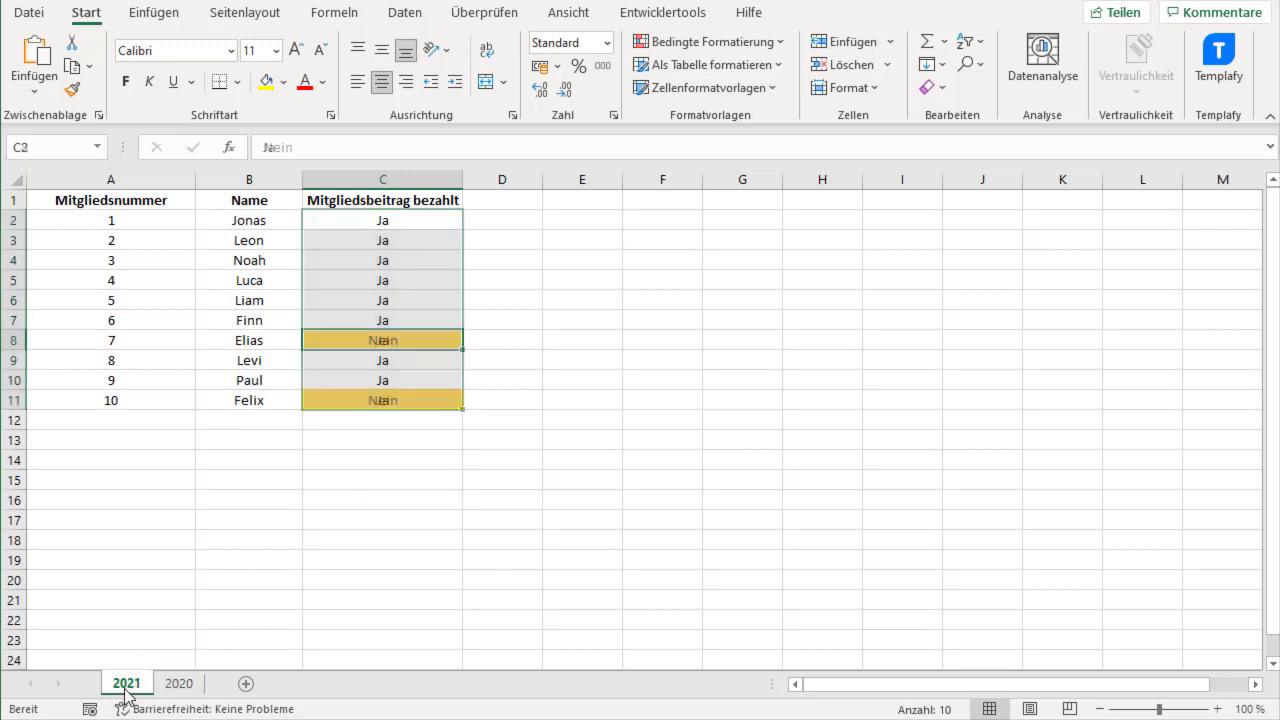
{"action": "left_click", "coordinate": [366, 283]}
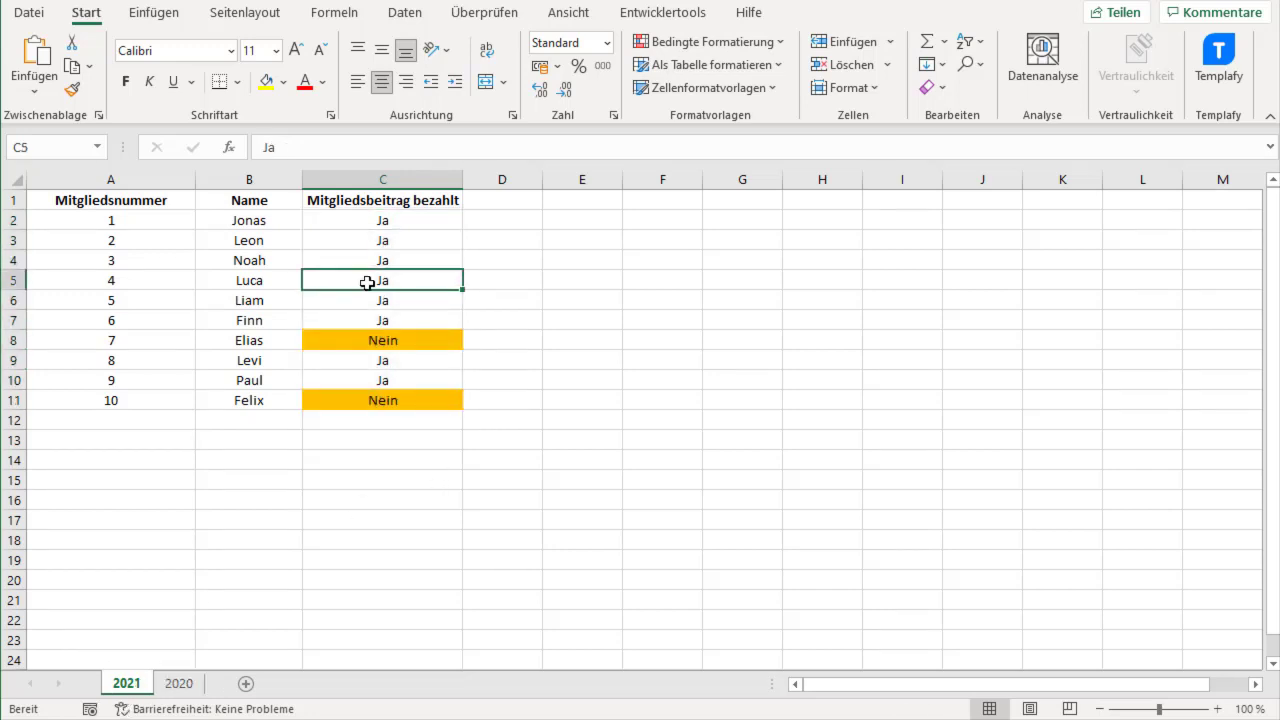